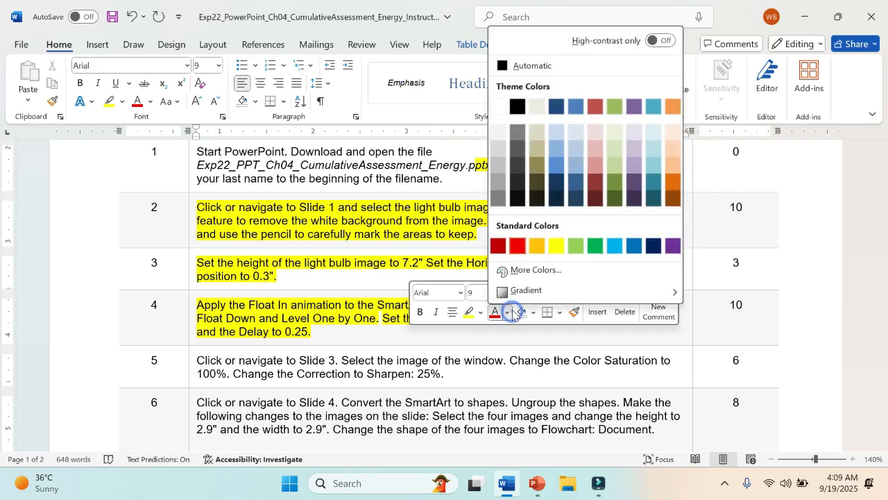
- Switch to PowerPoint and set the Slide 2 SmartArt animation to start After Previous
click(517, 245)
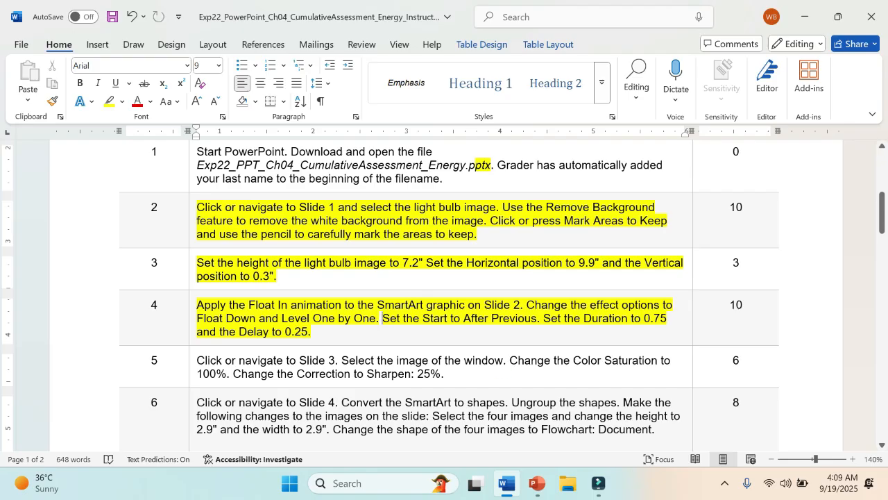
click(537, 483)
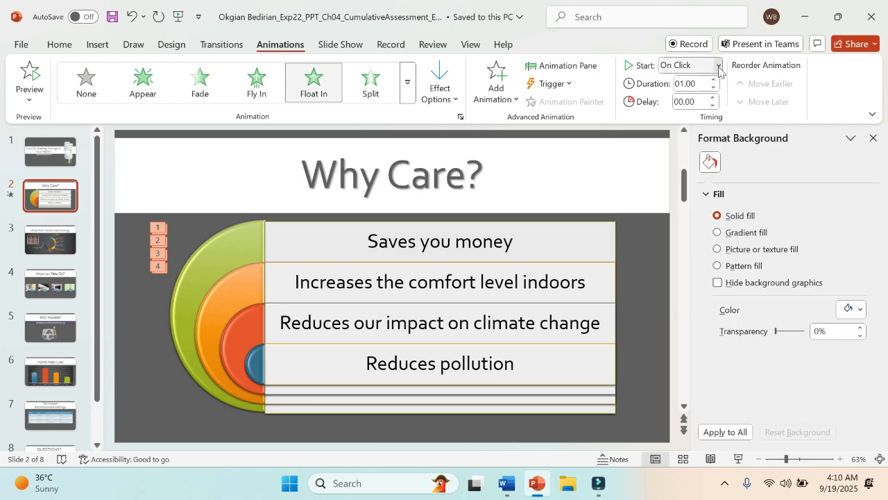
click(718, 66)
click(687, 118)
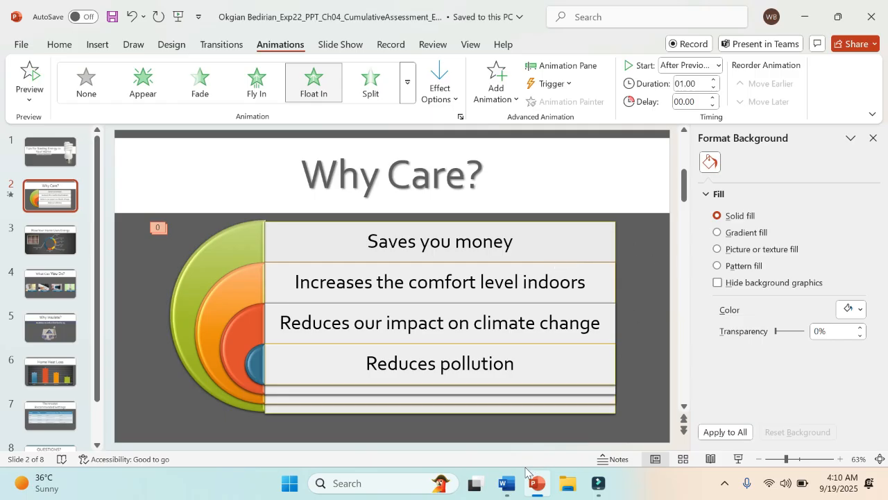
- Check the timing instructions in Word, and in PowerPoint set the SmartArt animation's duration to 00.75 and its delay to 00.25
click(507, 483)
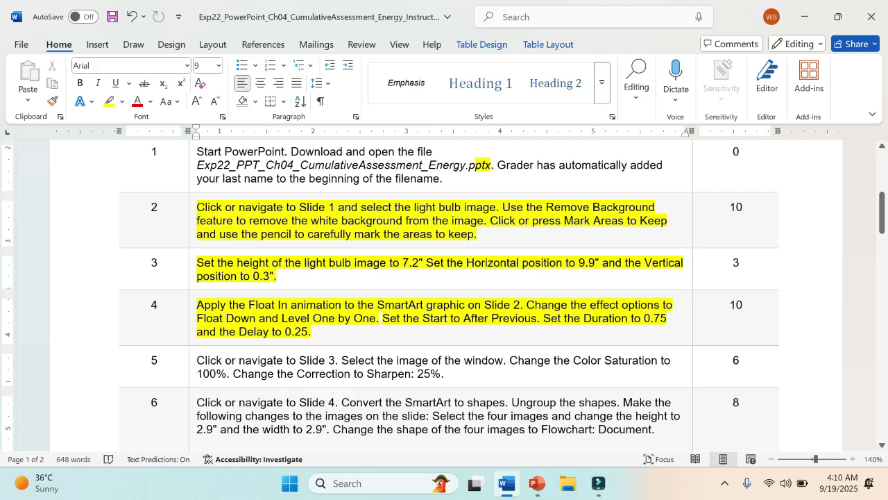
click(536, 484)
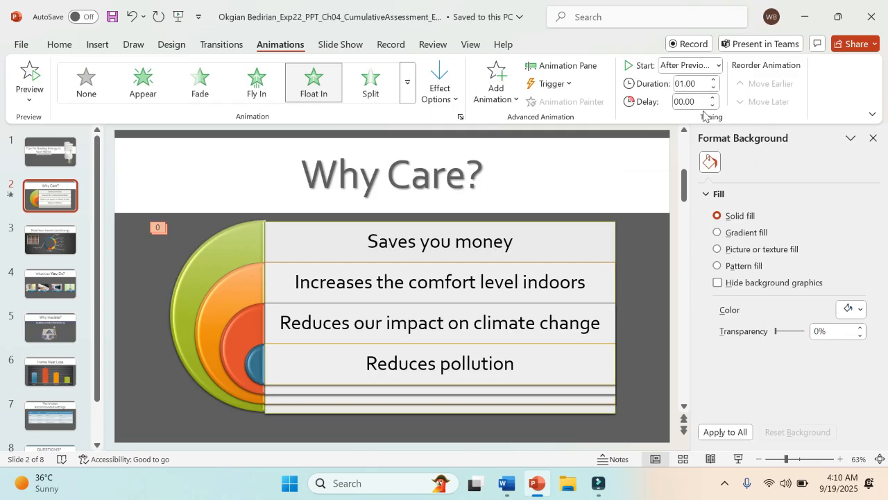
click(713, 88)
click(509, 486)
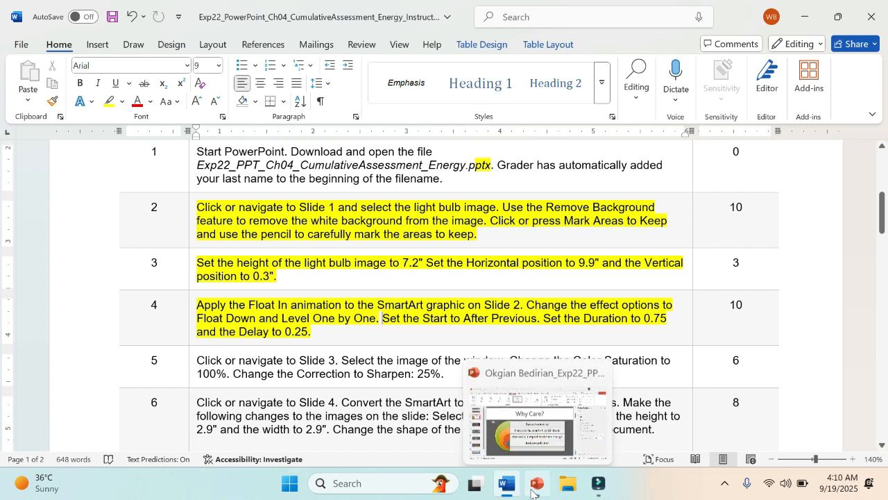
click(536, 485)
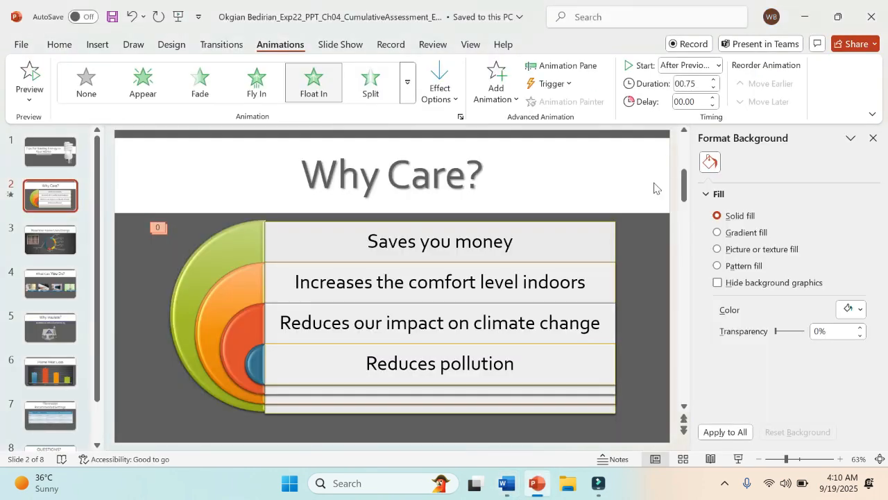
click(713, 100)
- Switch to Word and highlight "Click or navigate to Slide 3." in instruction 5 in yellow
click(509, 486)
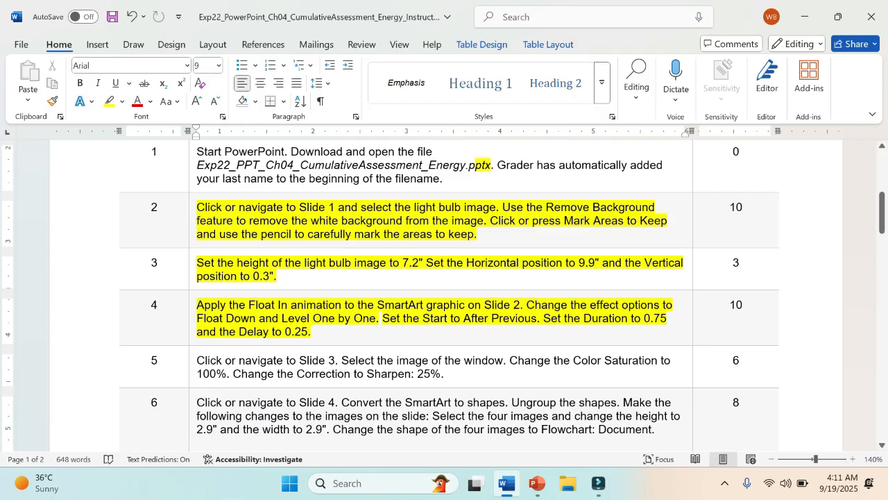
drag(197, 360, 345, 368)
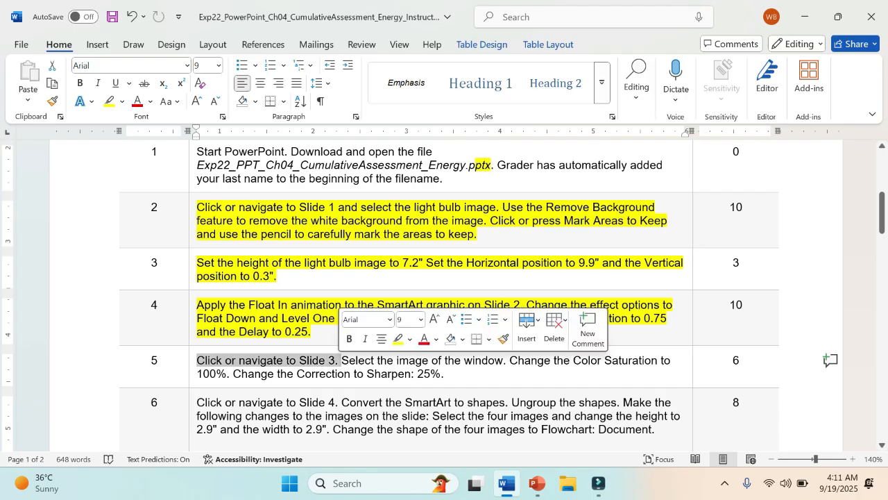
click(398, 338)
scroll(380, 361, down, 4)
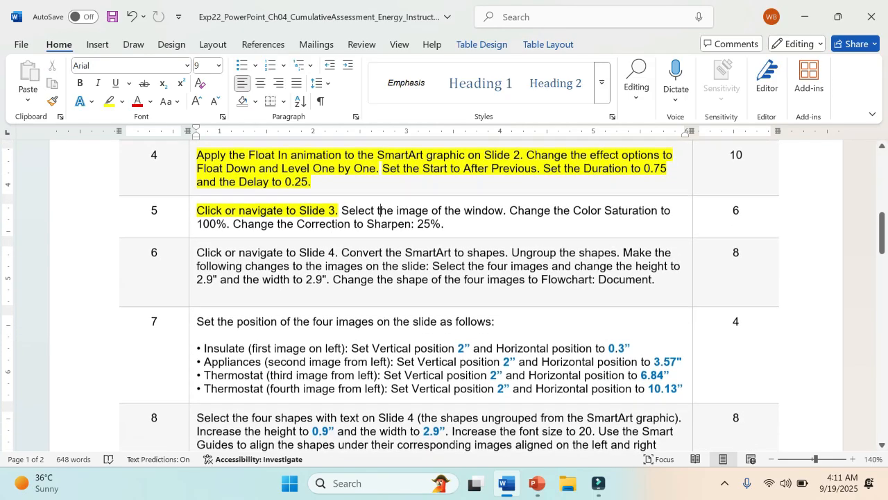
- Switch to PowerPoint, go to Slide 3 and select the window image, checking the instructions in Word
click(535, 479)
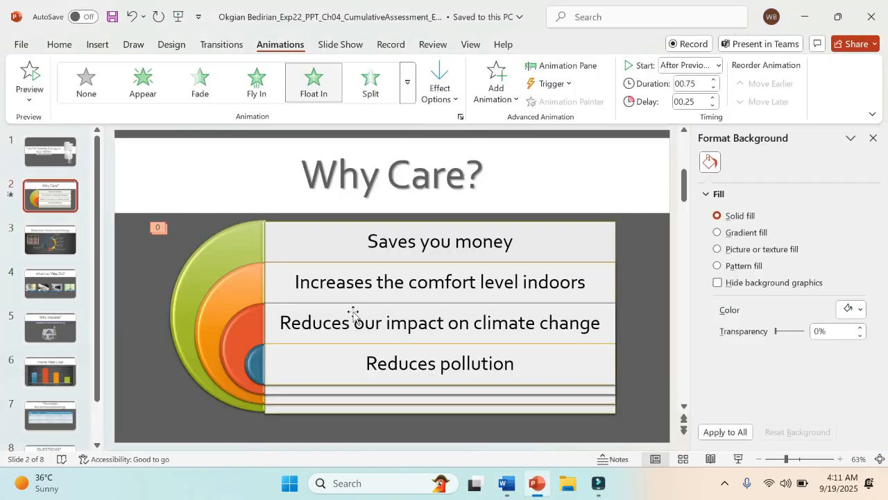
click(66, 242)
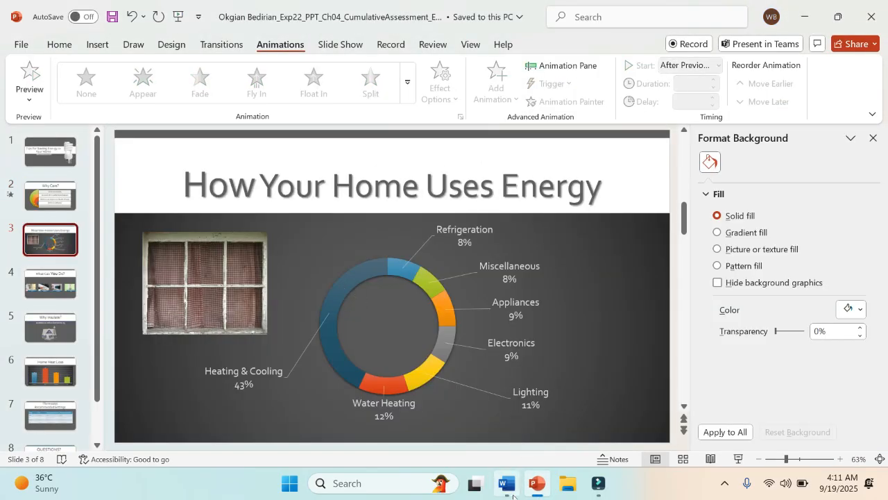
click(510, 486)
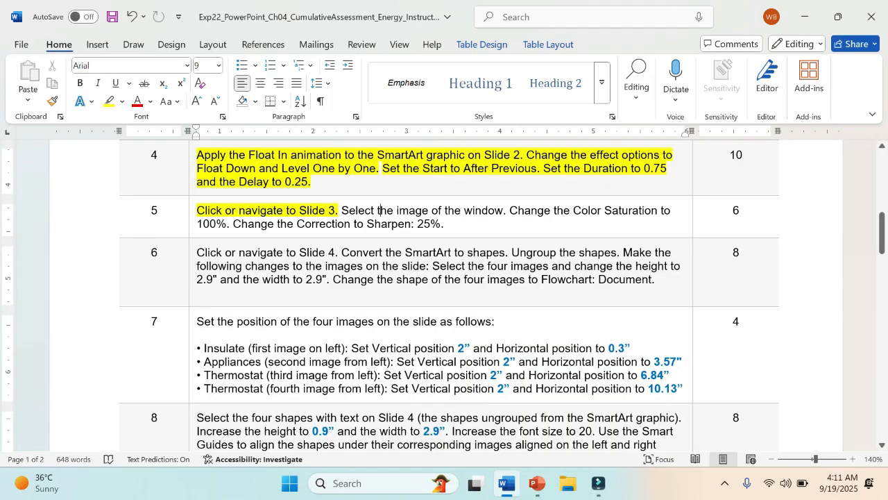
click(536, 484)
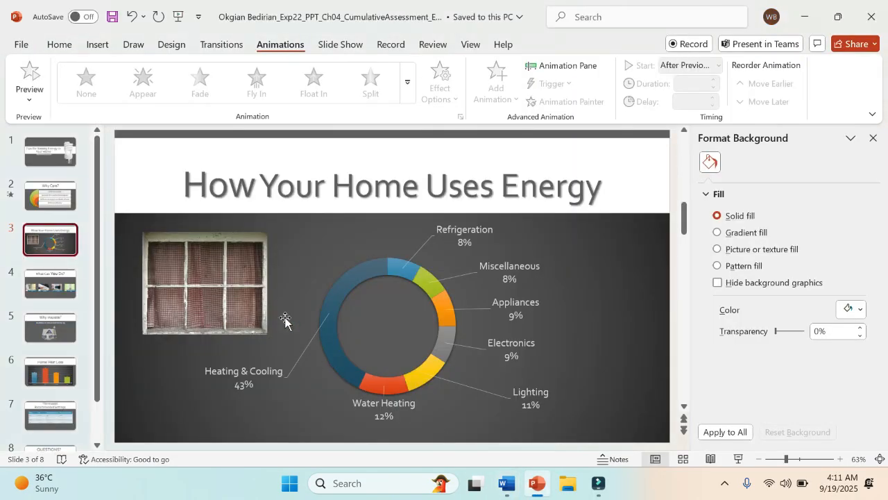
click(229, 257)
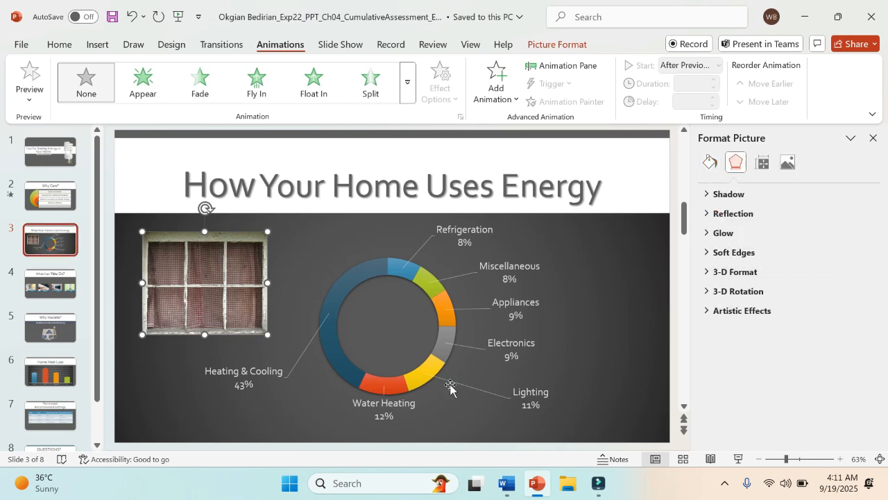
- Switch to Word and highlight "Change the Color Saturation to 100%." in instruction 5 in yellow
click(517, 488)
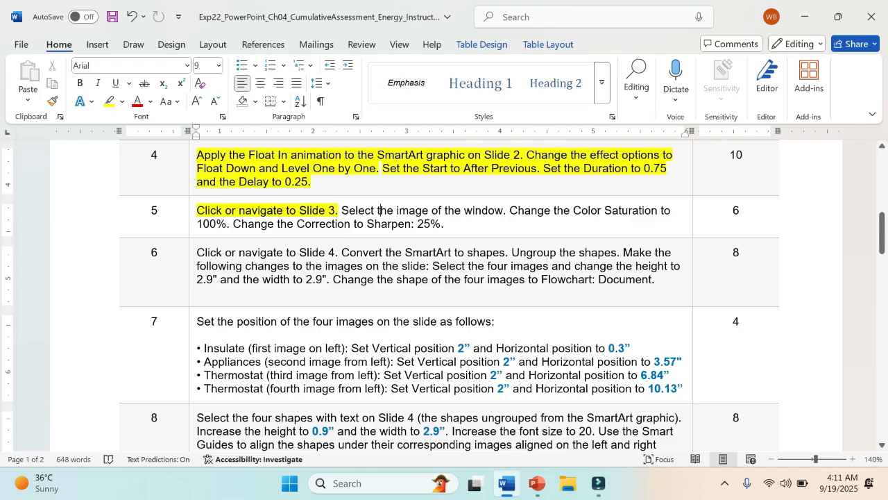
drag(510, 209, 233, 224)
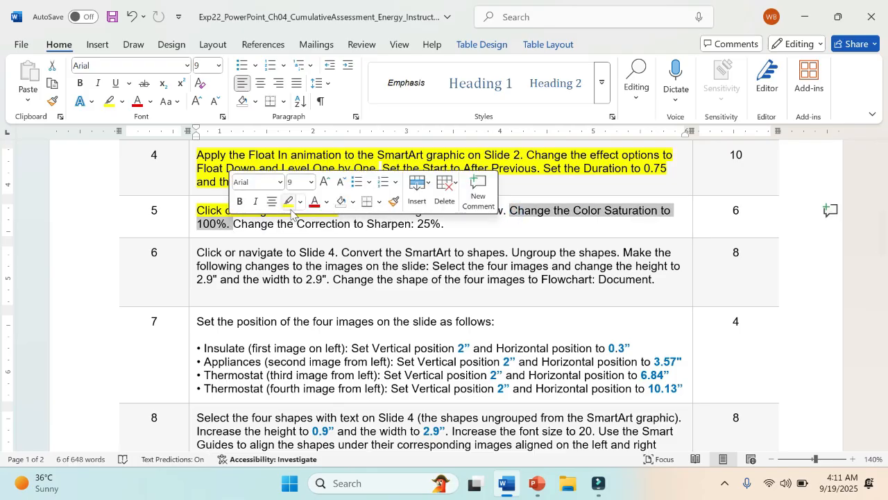
click(289, 202)
click(299, 223)
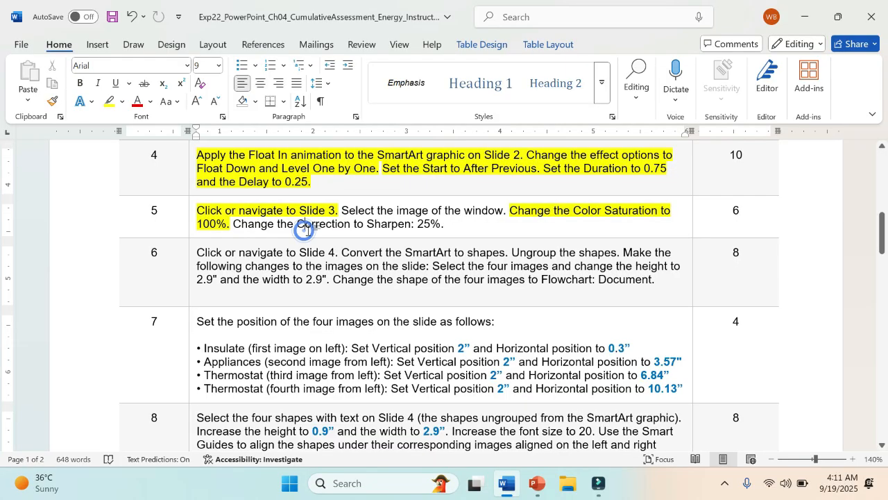
- Switch to PowerPoint and show the picture formatting options for the window image on Slide 3
click(537, 484)
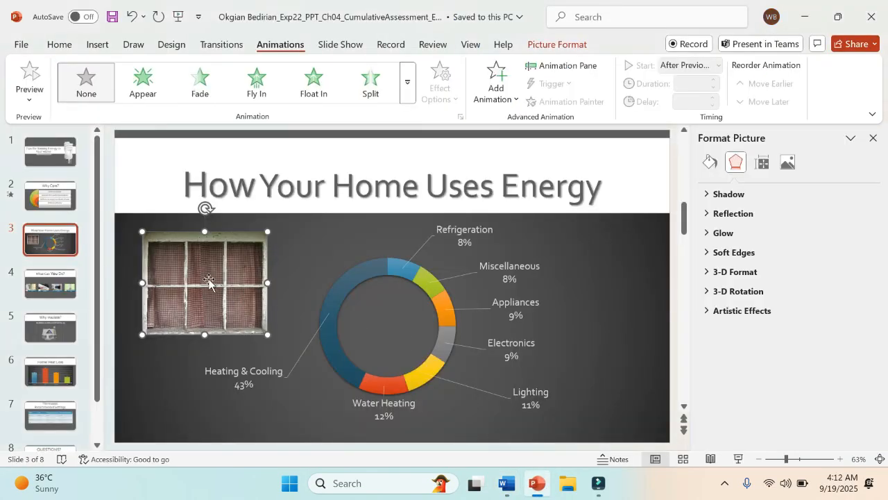
click(548, 44)
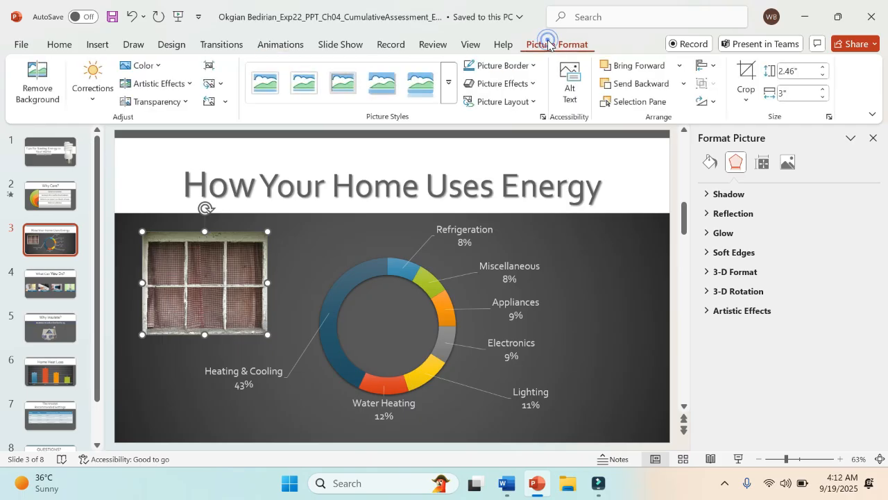
click(82, 97)
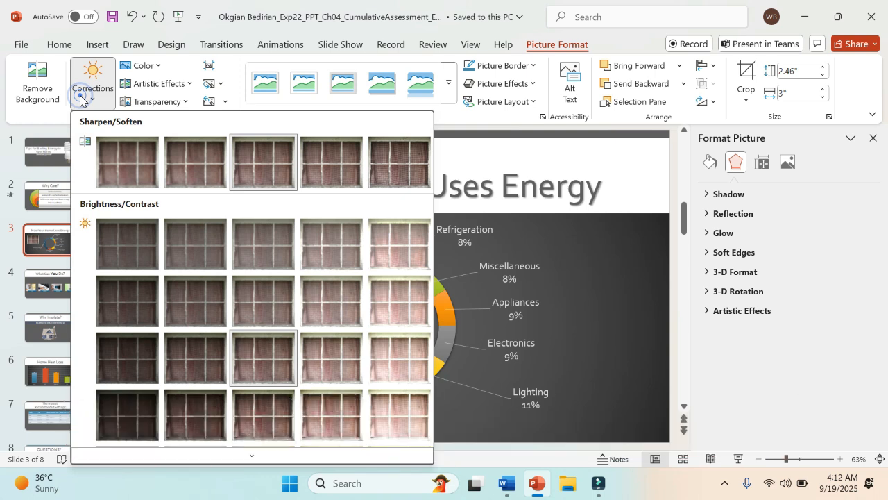
click(45, 122)
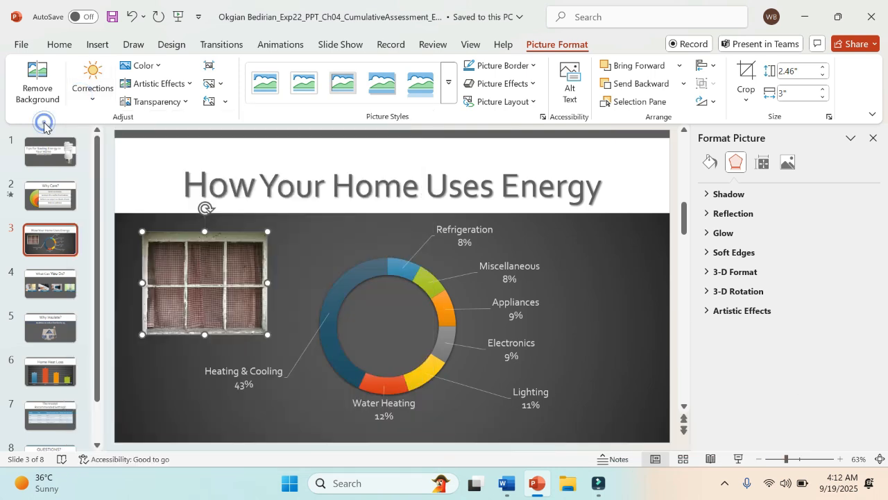
click(90, 97)
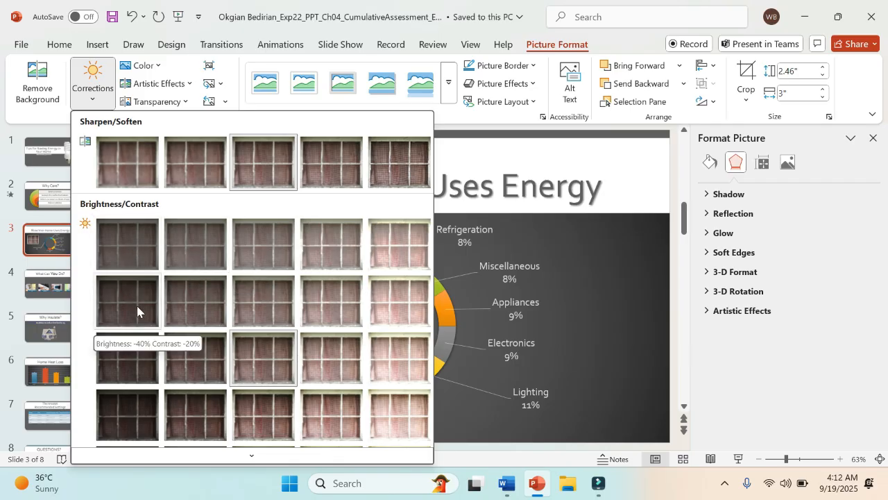
scroll(136, 303, down, 1)
scroll(136, 306, up, 1)
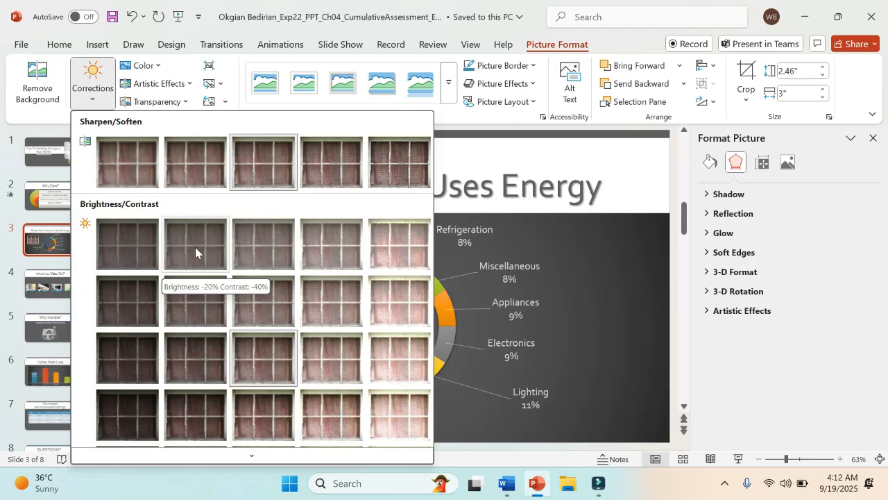
- Set the window image's color saturation to 100%, rechecking the required value in the Word instructions
click(153, 63)
click(153, 63)
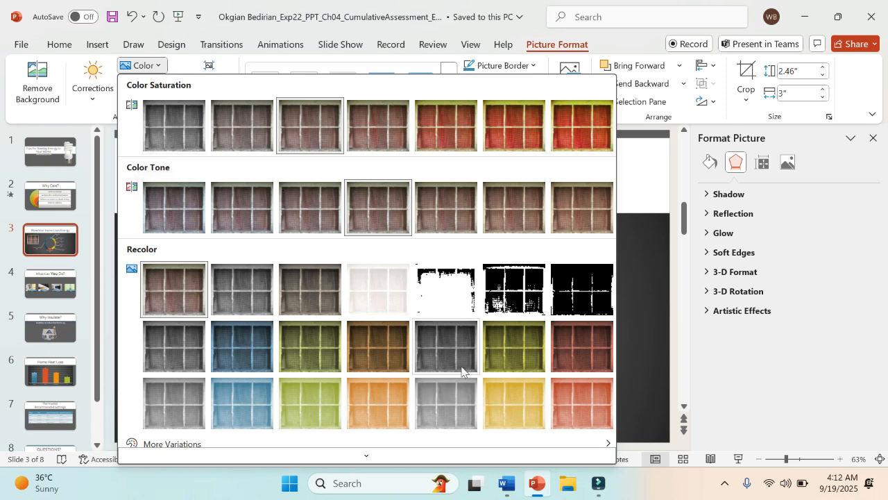
click(505, 485)
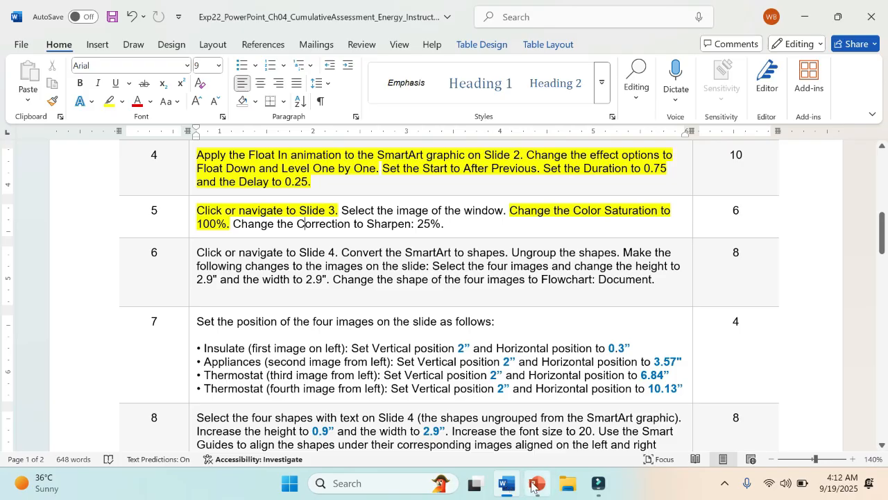
click(536, 484)
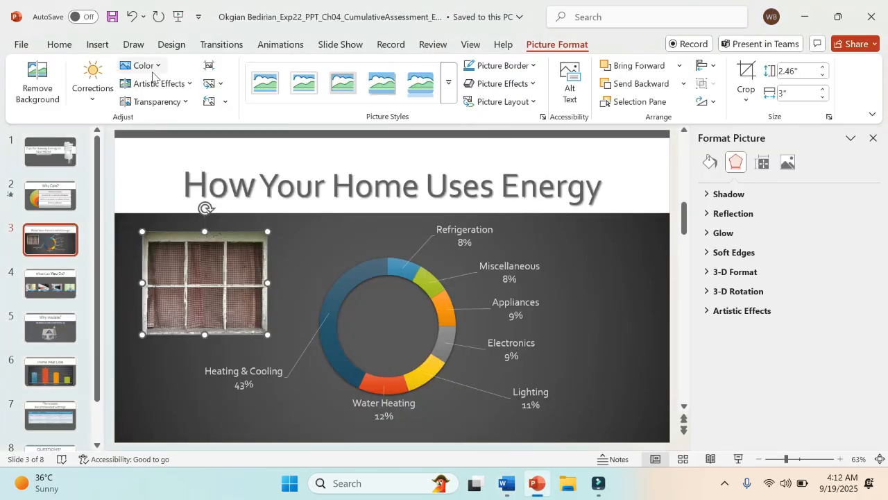
click(156, 67)
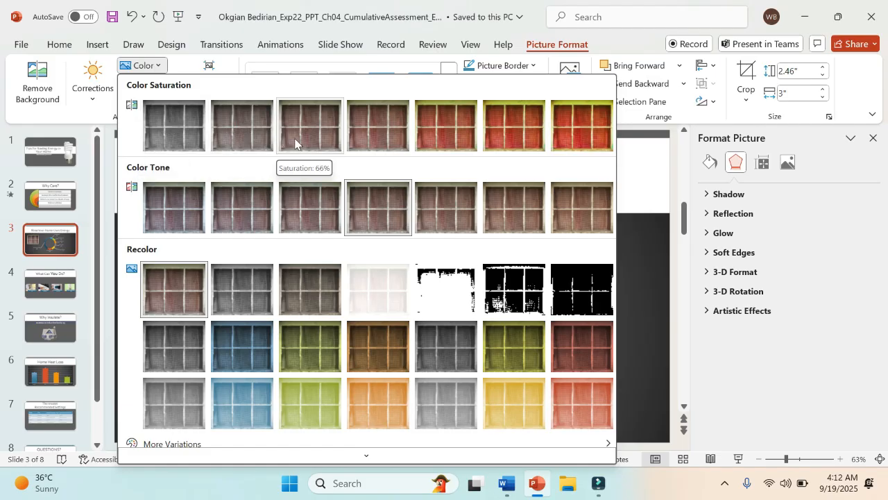
click(371, 136)
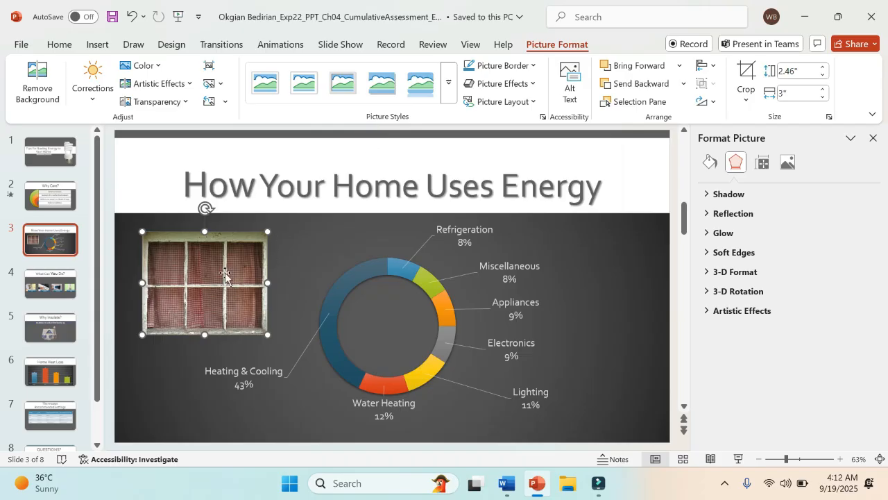
- Switch to Word and highlight "Change the Correction to Sharpen: 25%." in instruction 5 in yellow
click(507, 484)
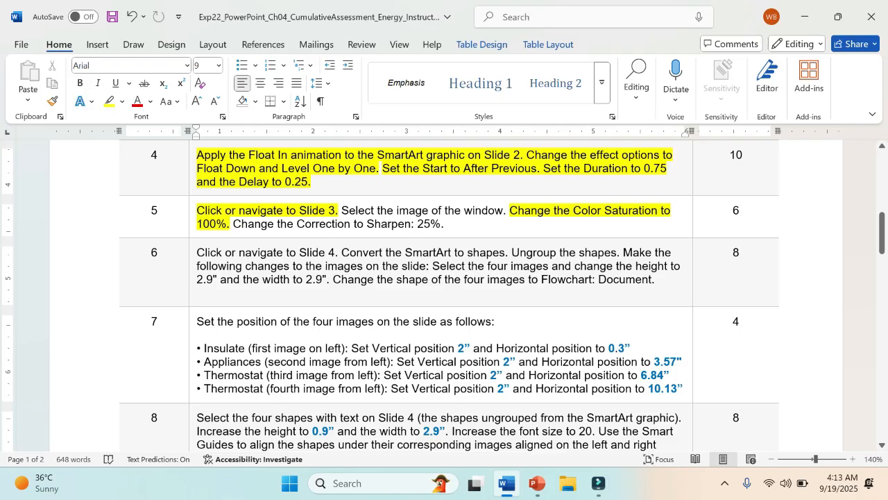
drag(233, 223, 447, 223)
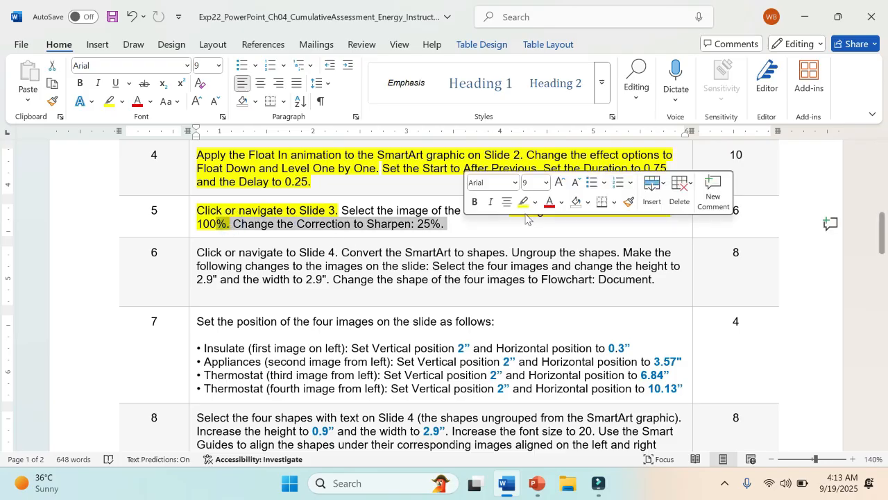
click(523, 202)
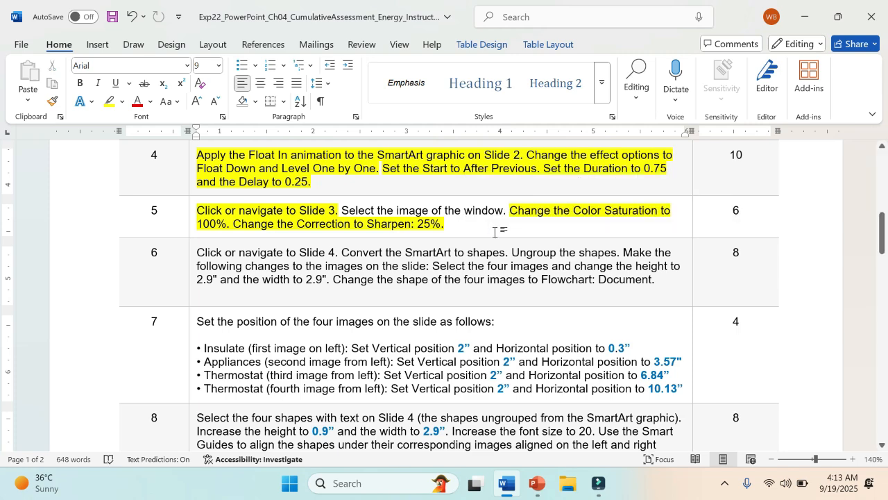
- Switch to PowerPoint and open the sharpen and soften corrections for the window image
click(535, 485)
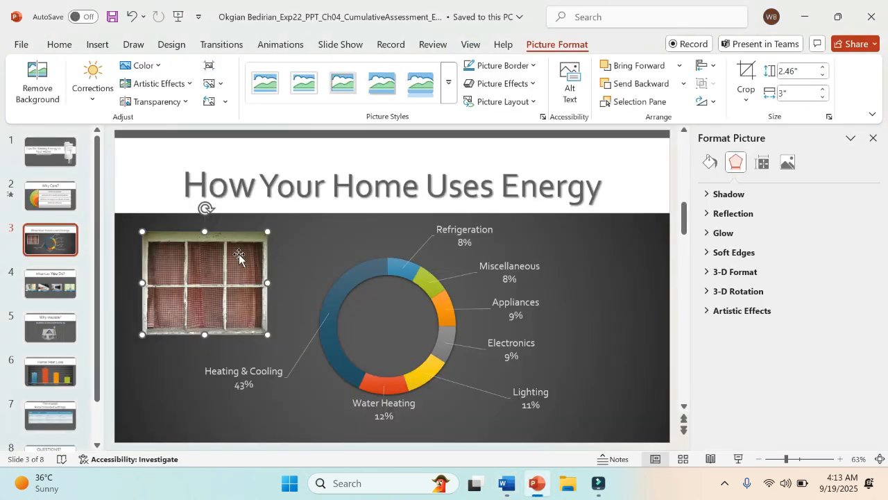
click(92, 87)
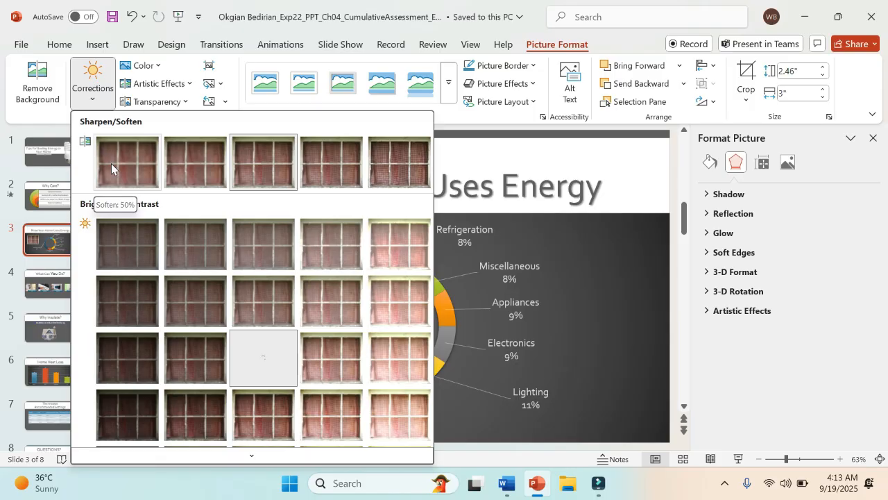